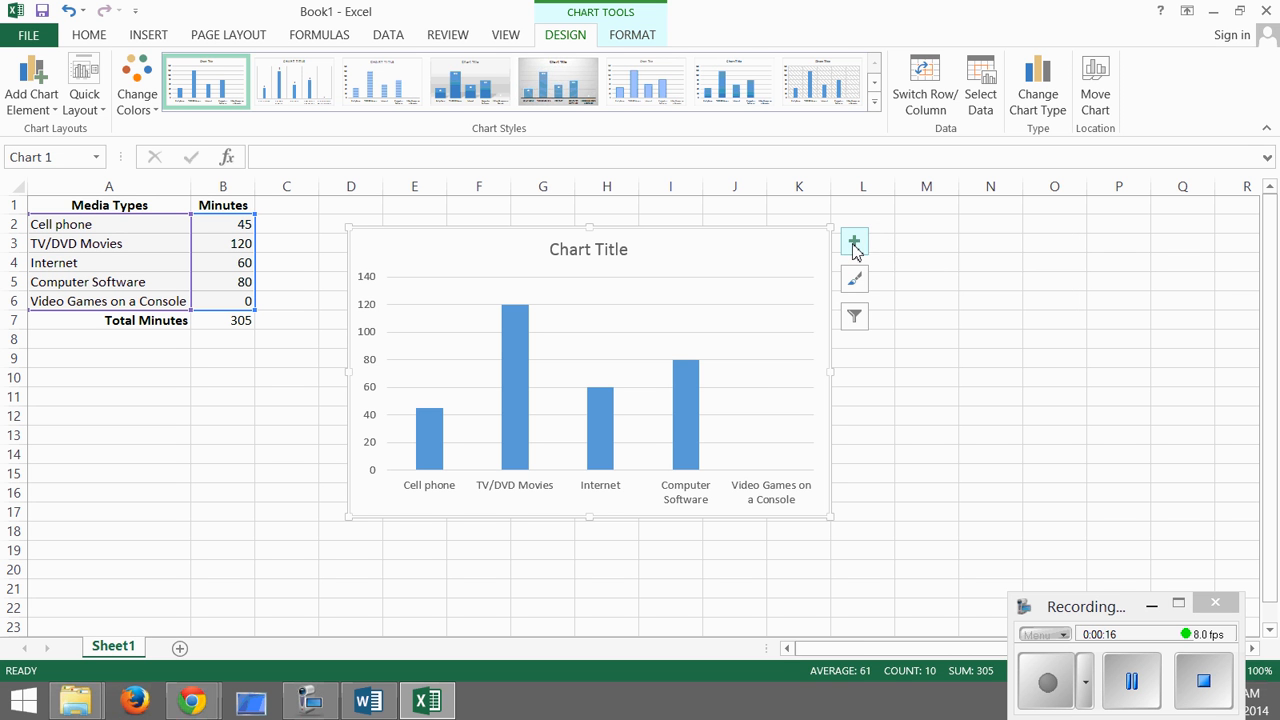
- Add axis titles and data labels to the column chart
click(854, 247)
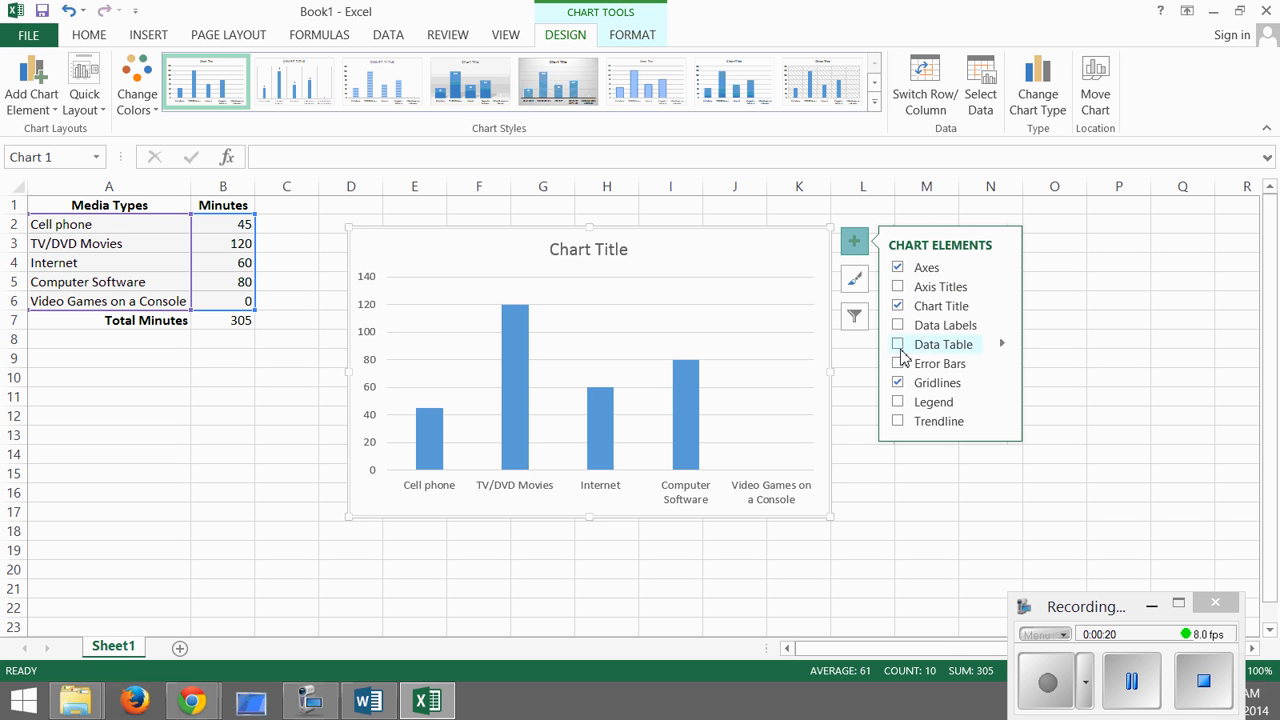
click(899, 288)
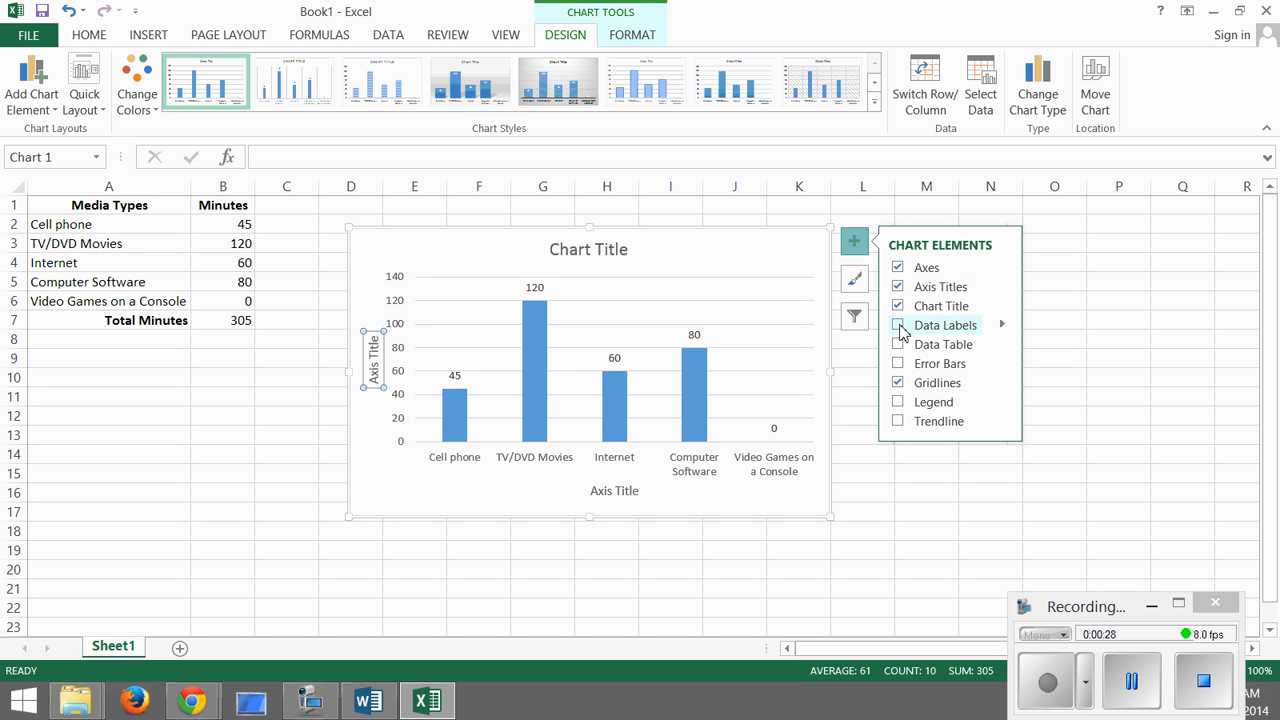
click(899, 326)
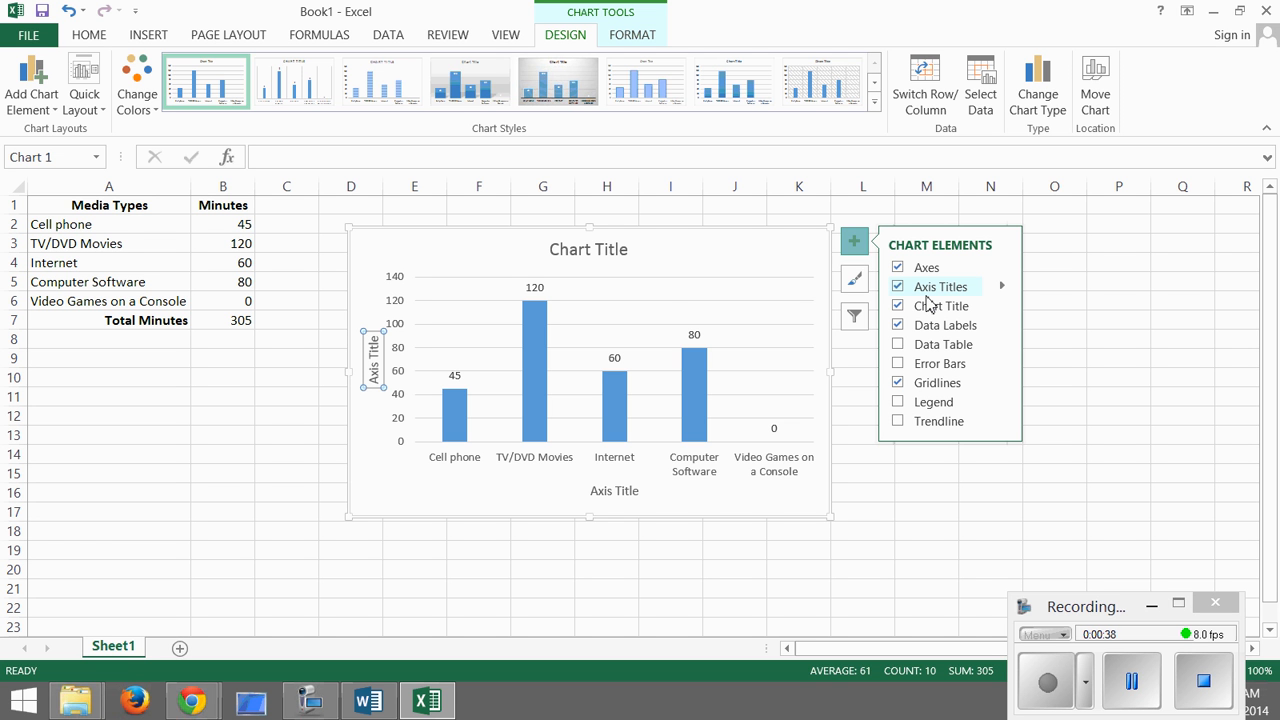
- Replace the placeholder chart title with "Media Log"
click(589, 256)
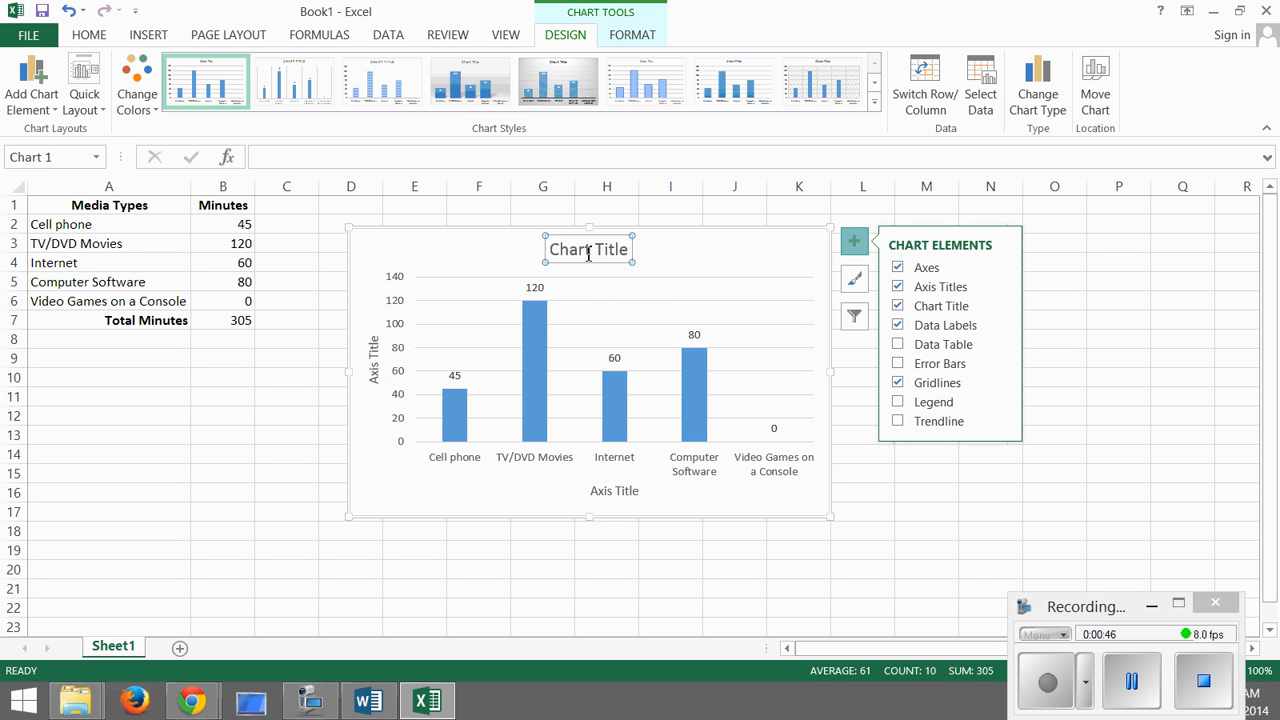
drag(630, 249, 572, 256)
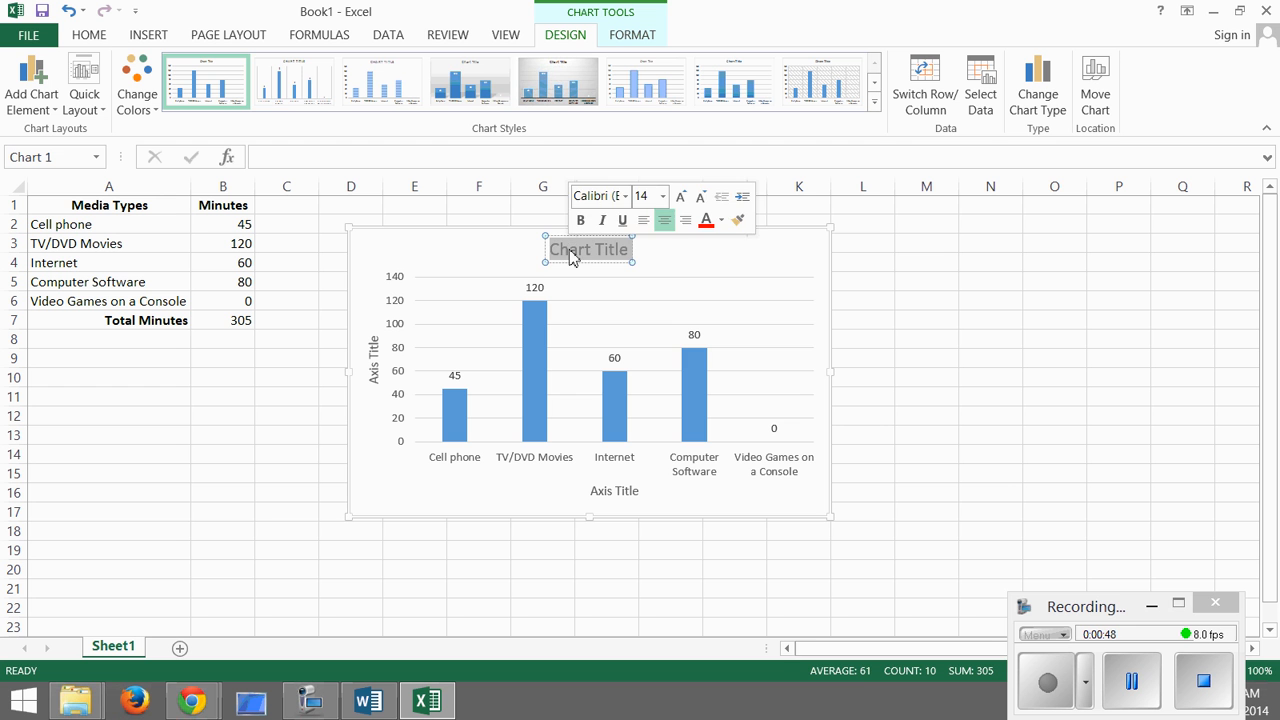
text(Med)
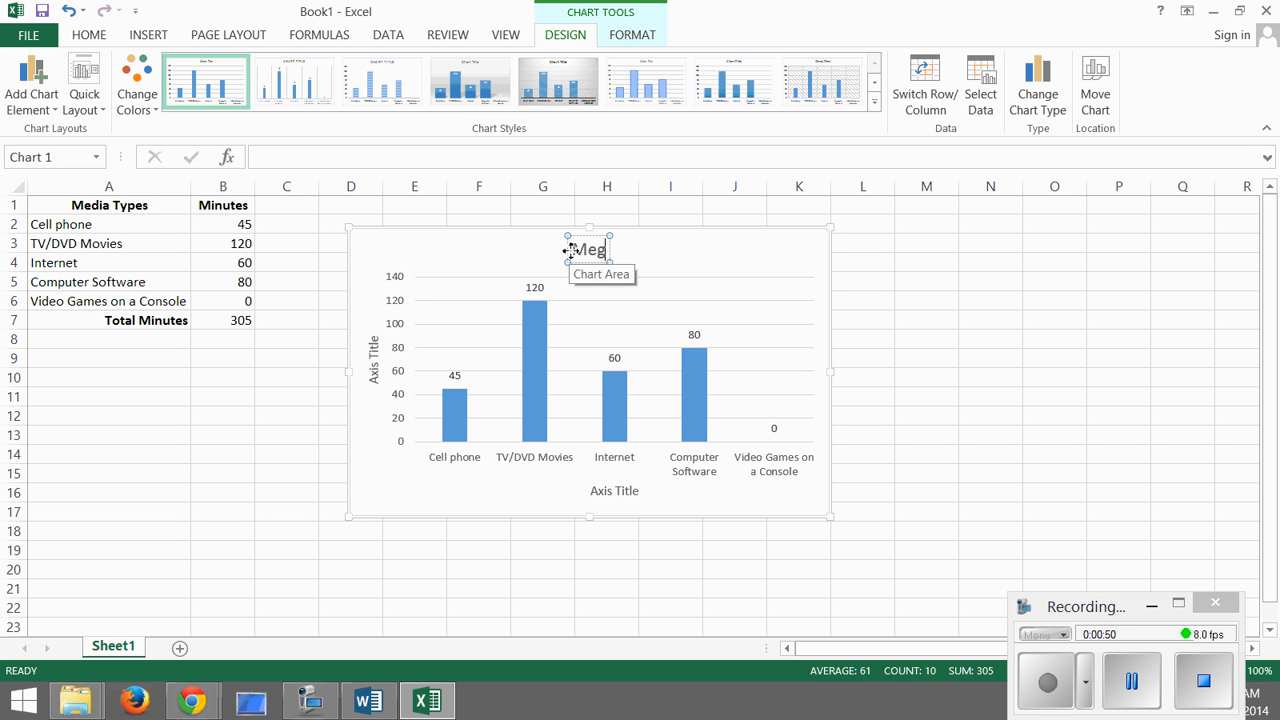
text(ia Log)
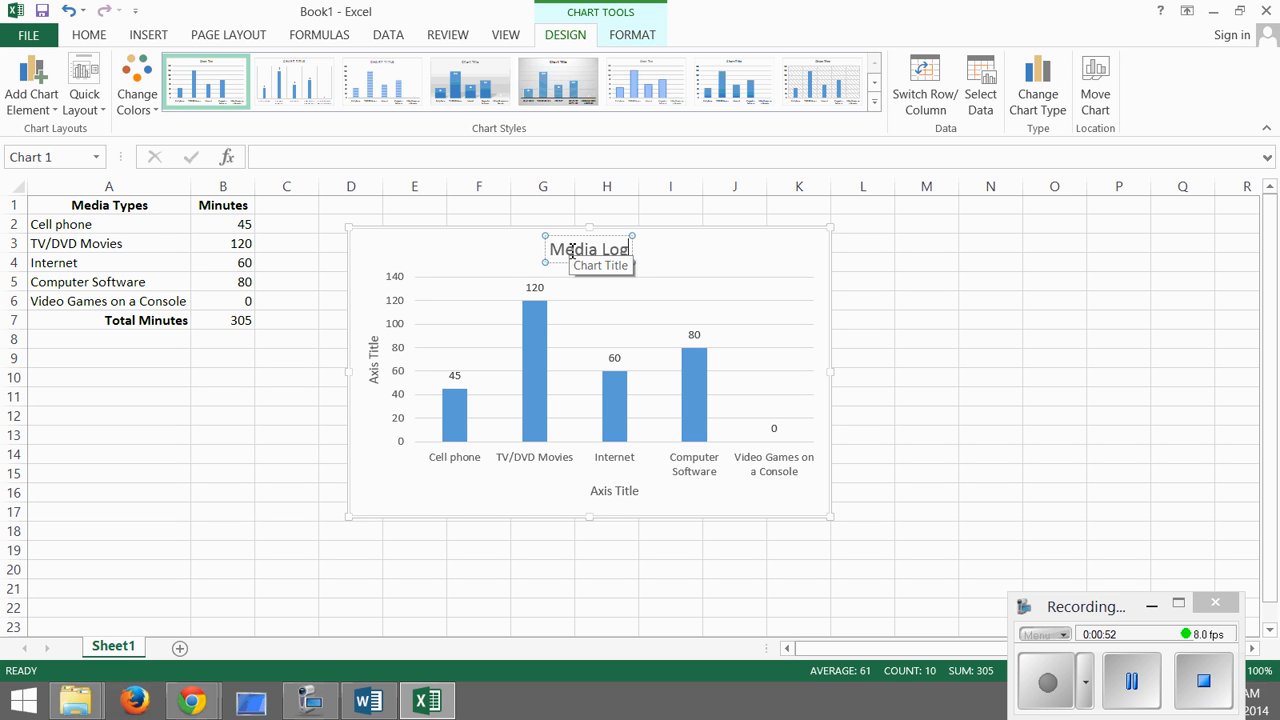
click(586, 294)
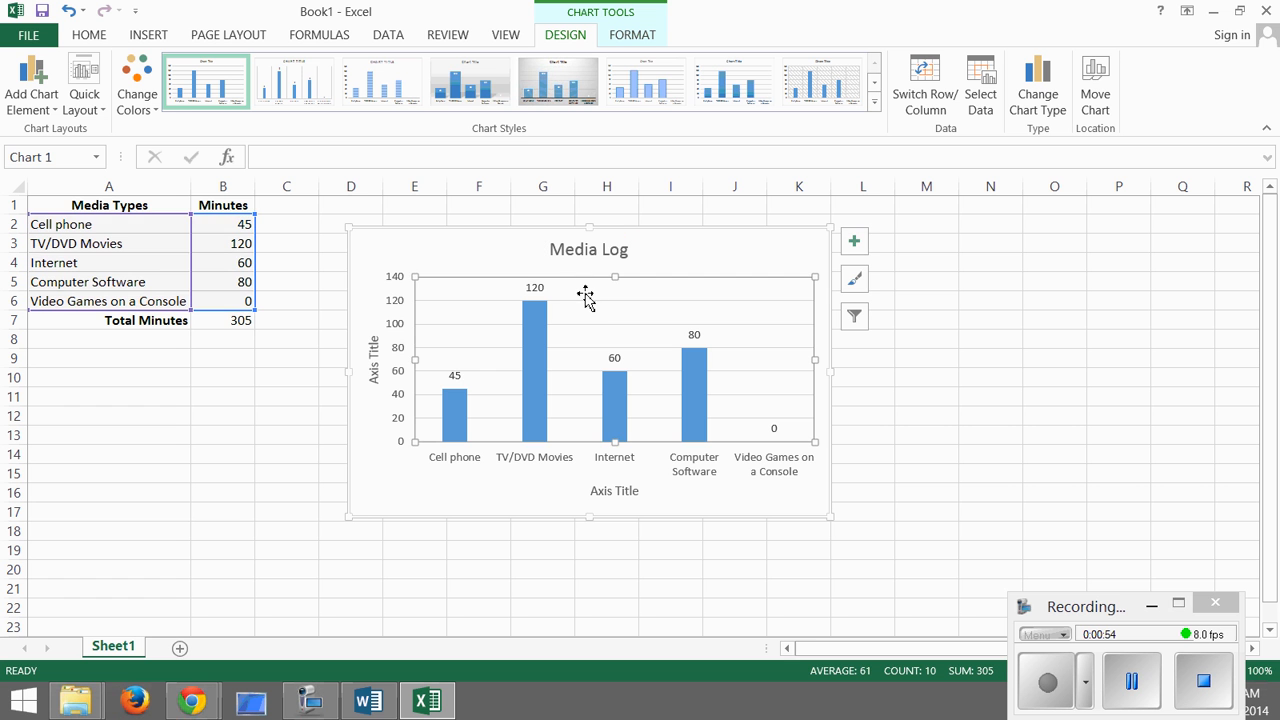
- Change the vertical axis title to "# of Minutes"
click(373, 356)
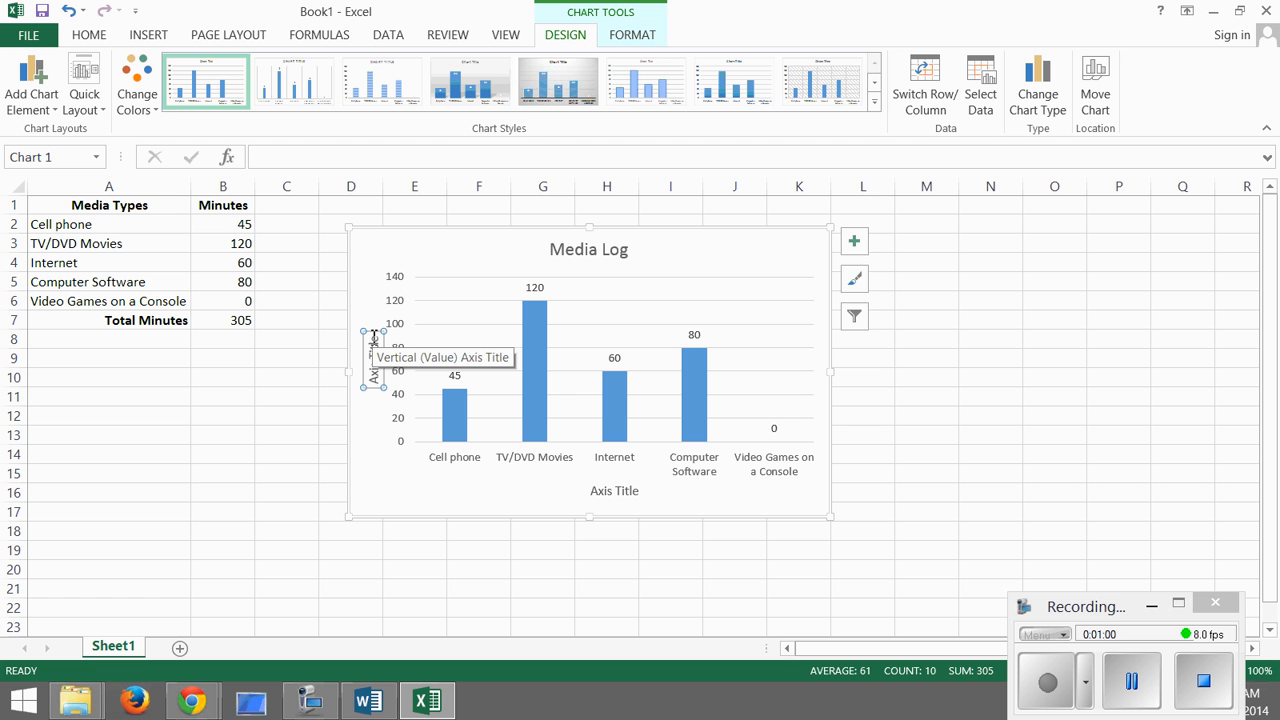
drag(373, 337, 375, 388)
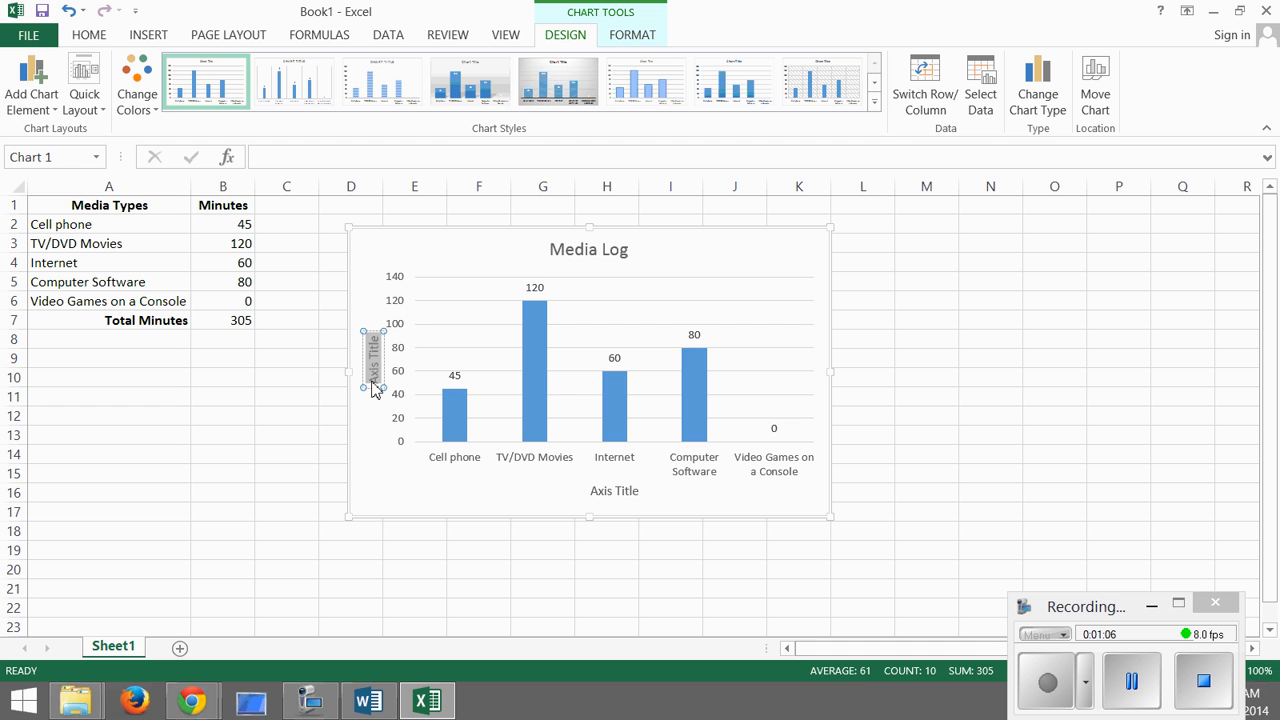
text(# of M)
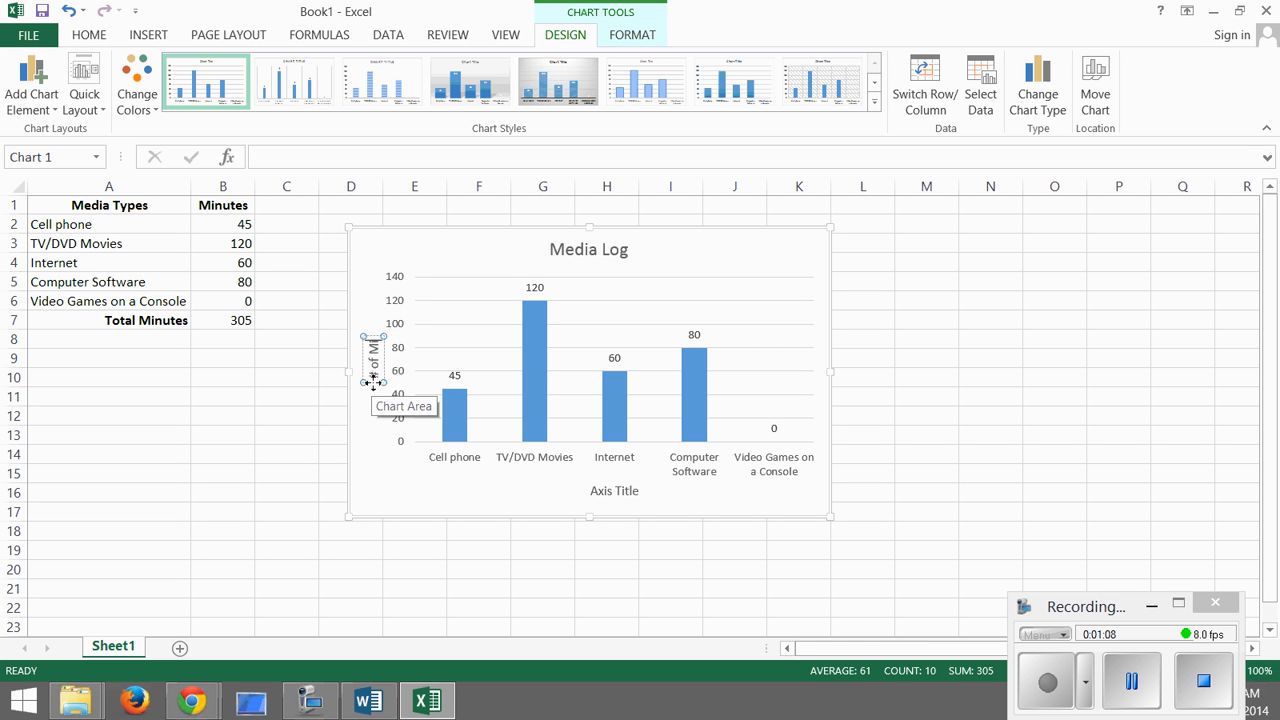
text(inutes)
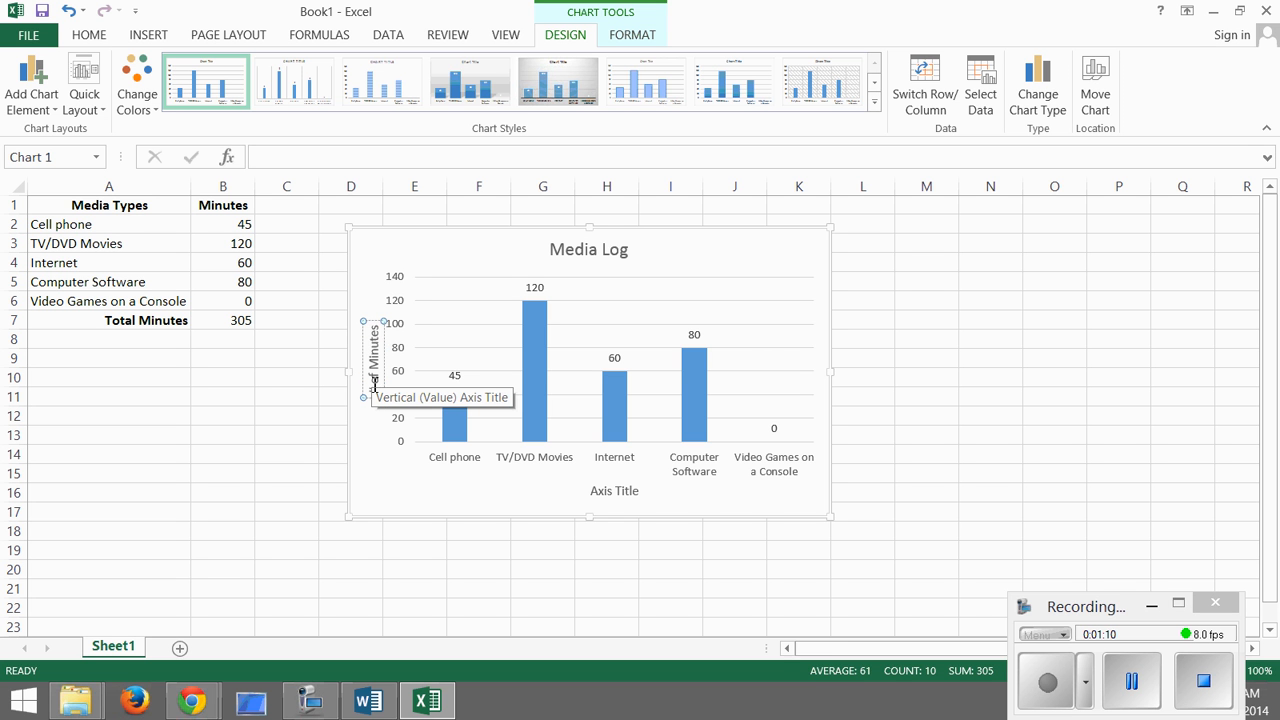
- Change the horizontal axis title to "Media Types"
click(611, 493)
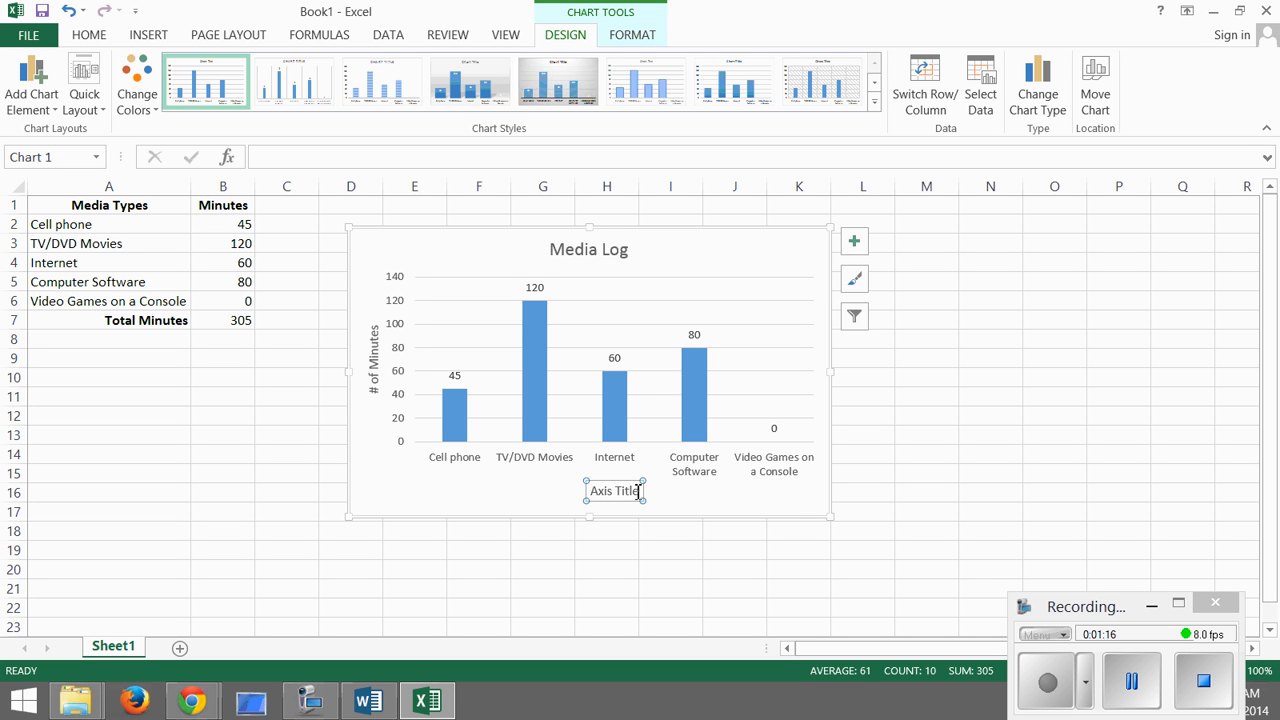
drag(643, 491, 586, 491)
text(Me)
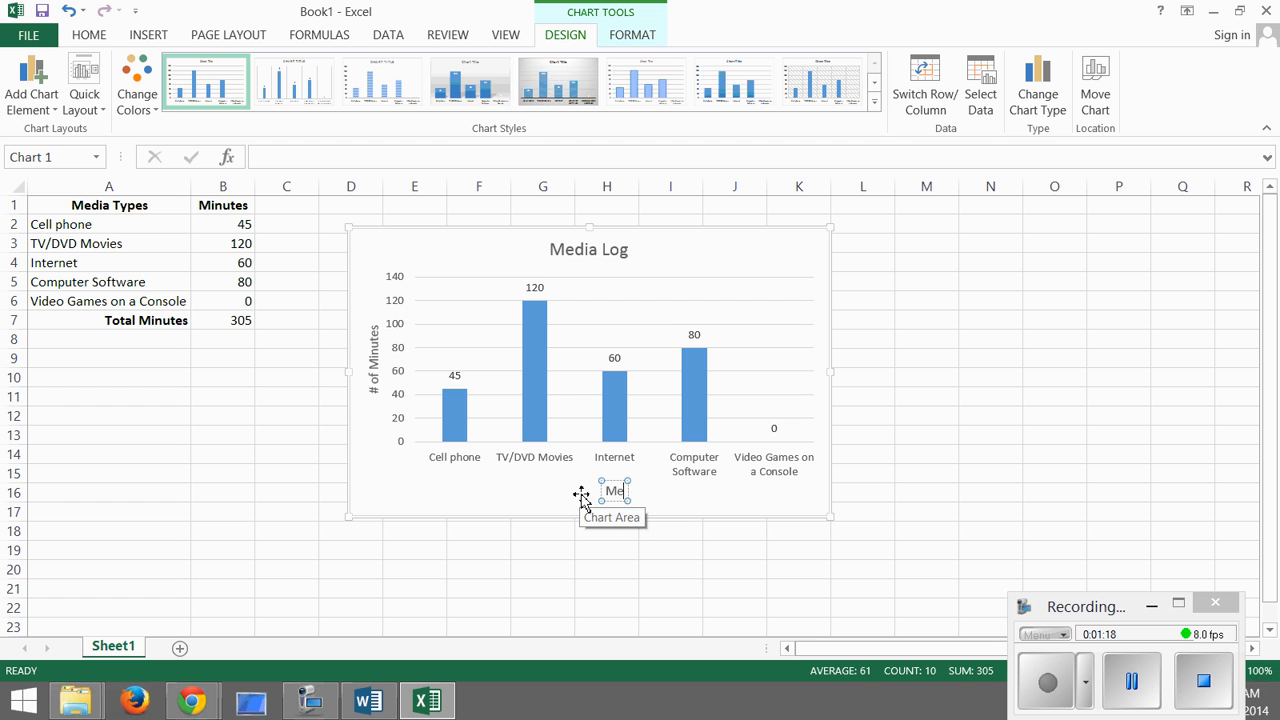
text(dia Types)
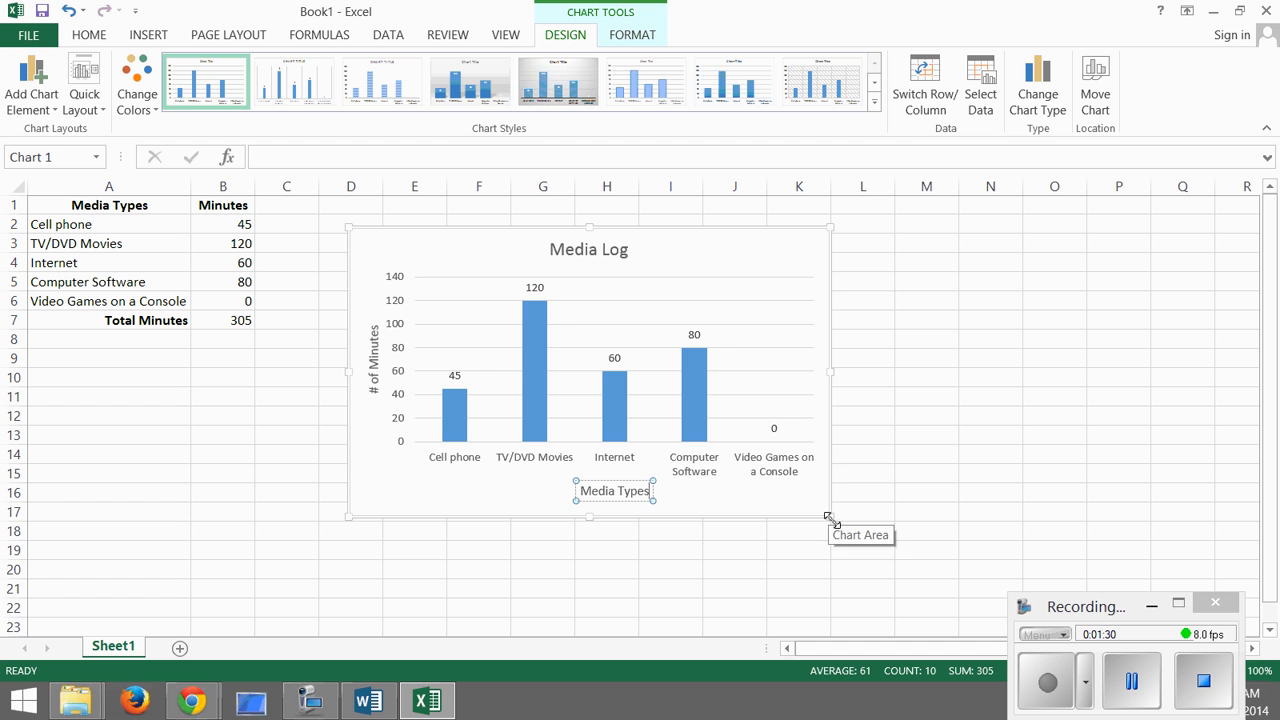
- Enlarge the chart to about 3.44" high by 6.09" wide and look over its formatting and design options
drag(829, 515, 934, 560)
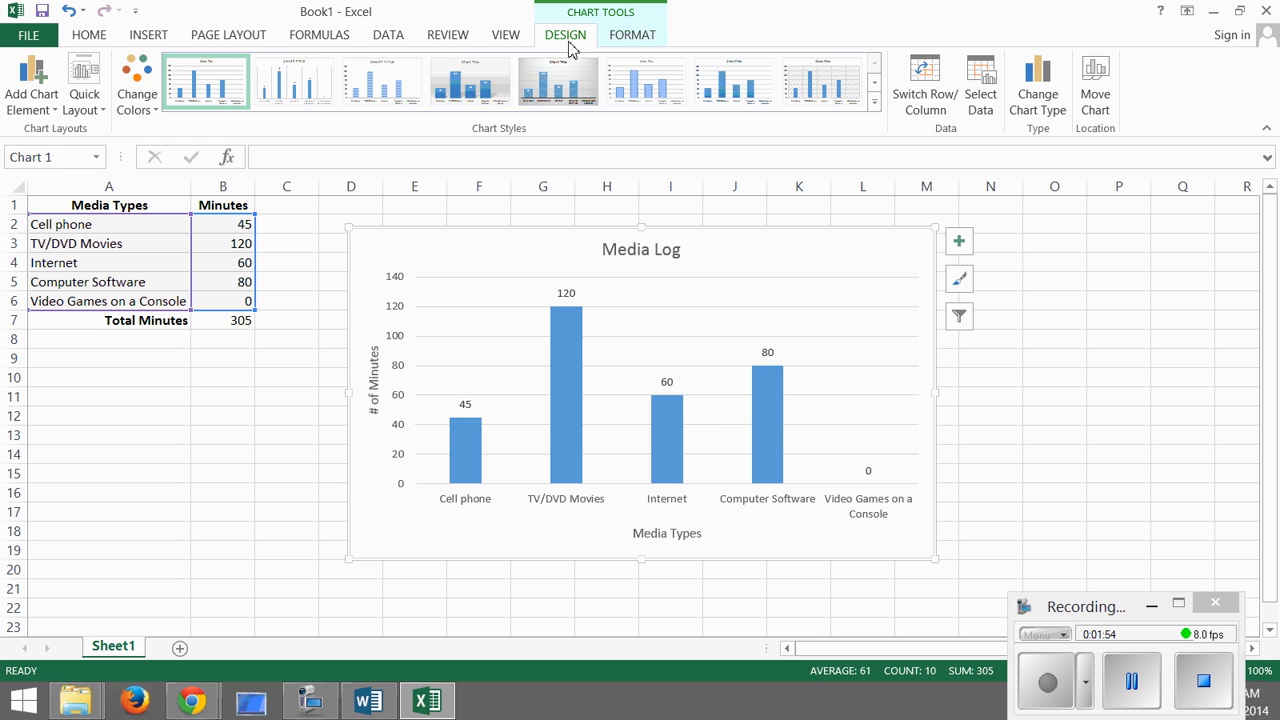
click(636, 40)
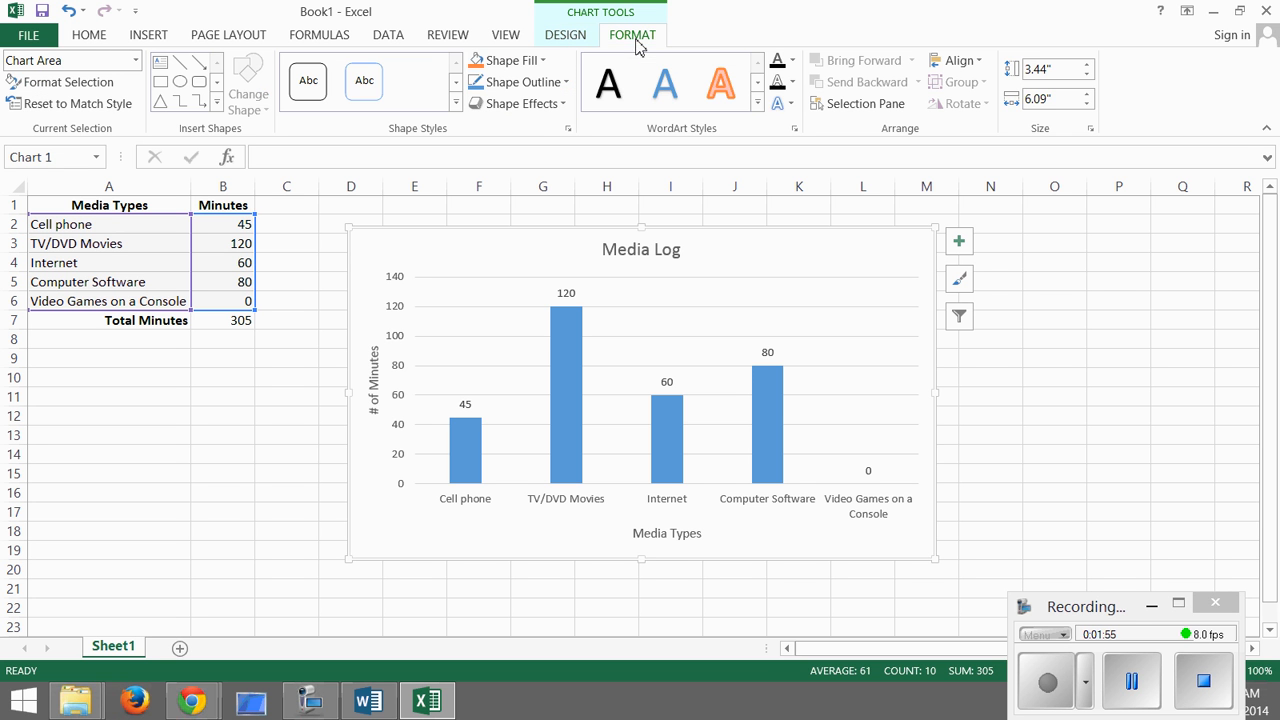
click(576, 46)
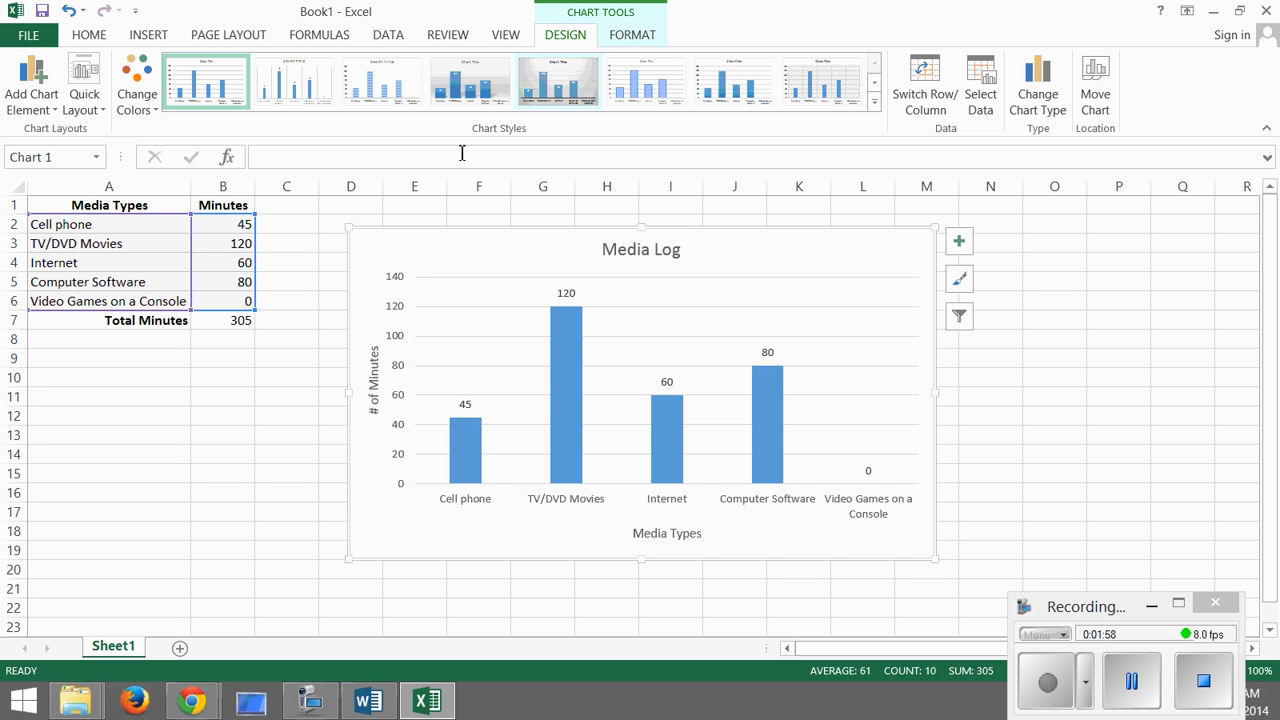
- Change the column chart to a basic Pie chart
mouse_move(566, 322)
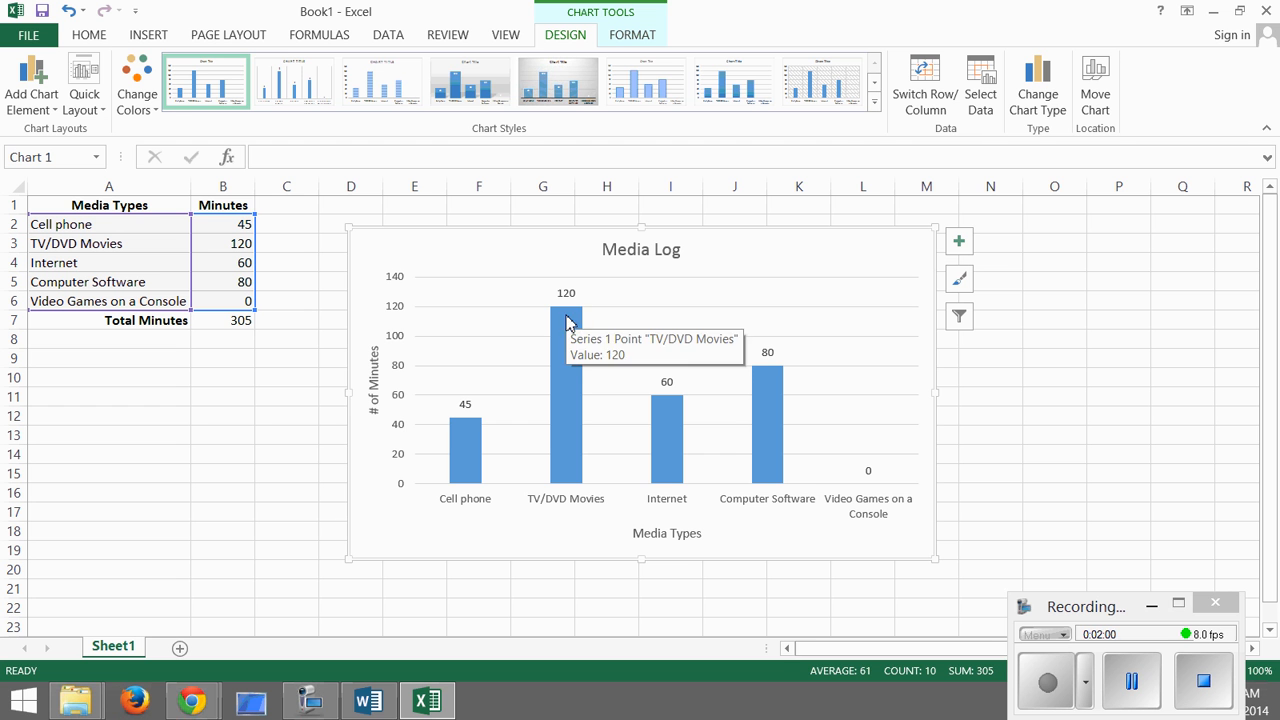
click(1045, 108)
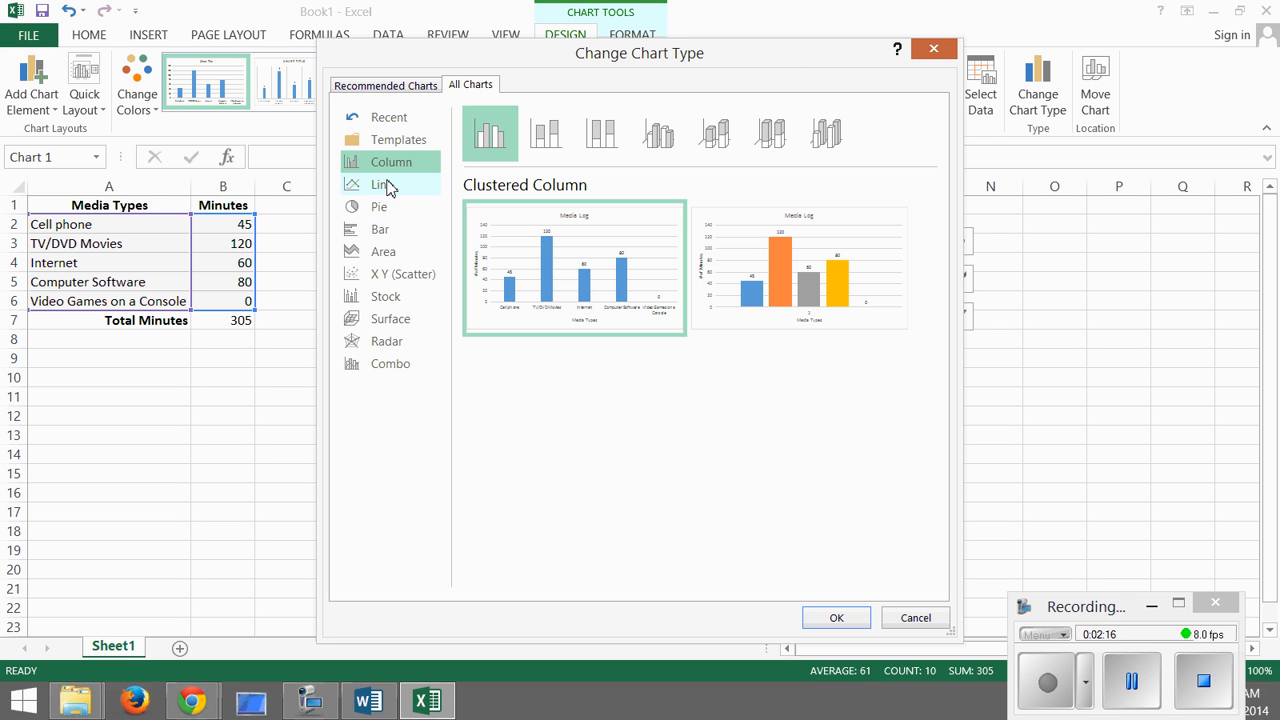
click(379, 212)
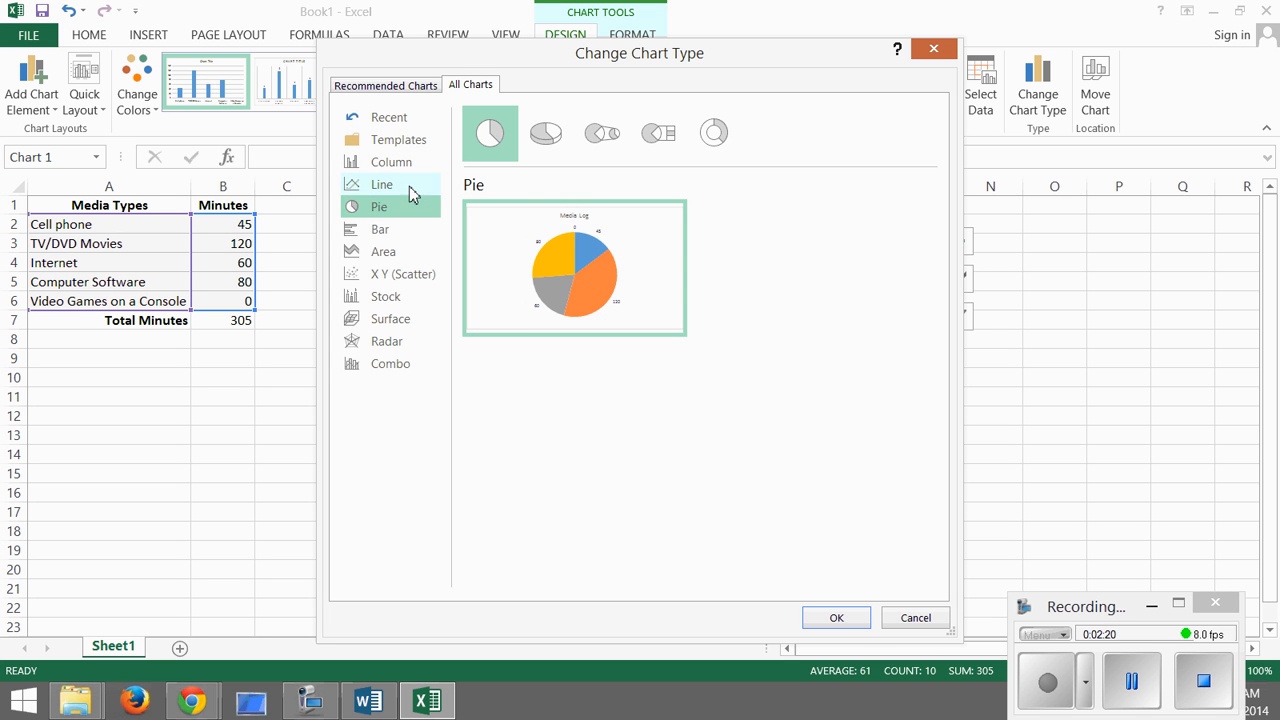
click(842, 618)
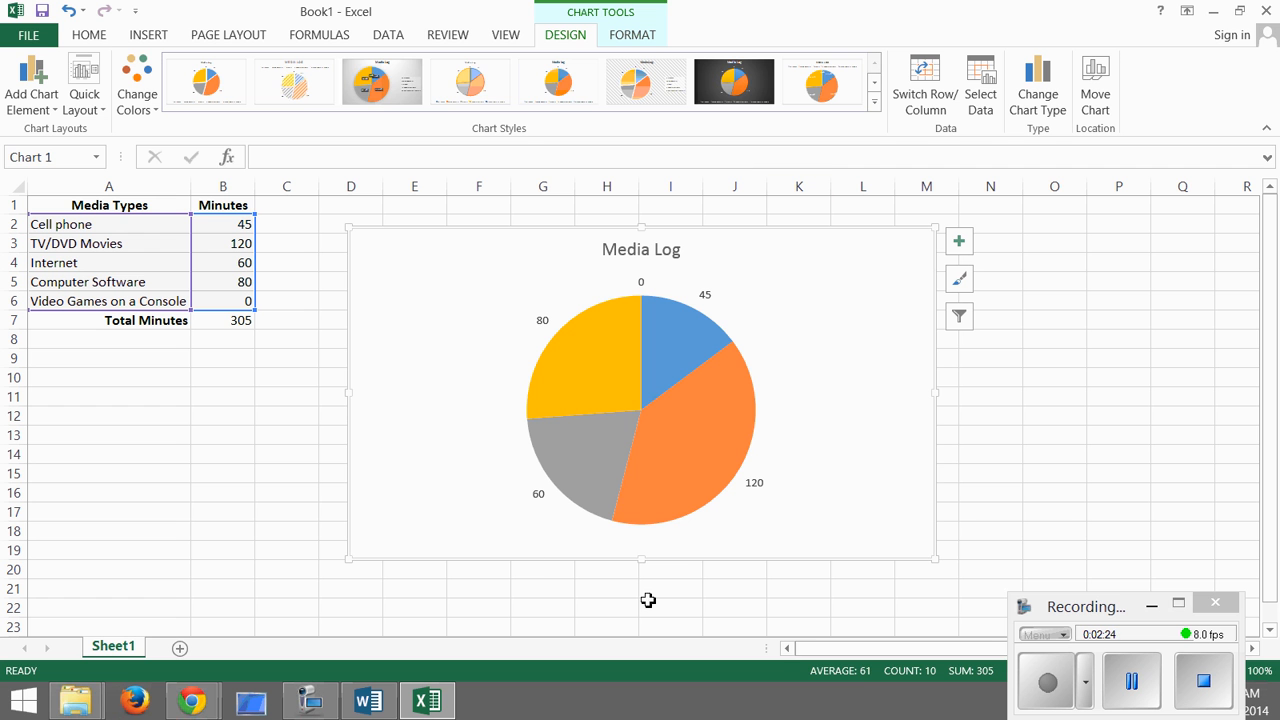
- Add a legend listing the media types to the pie chart
mouse_move(608, 375)
click(960, 242)
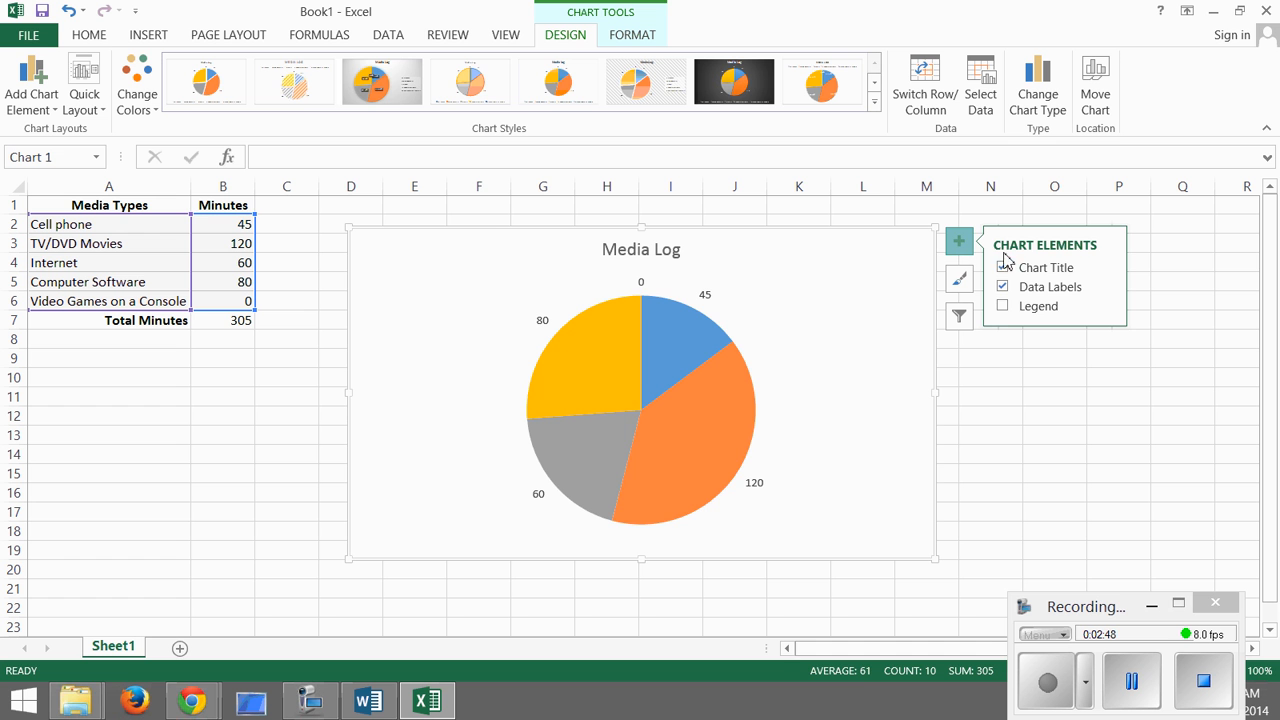
click(1002, 306)
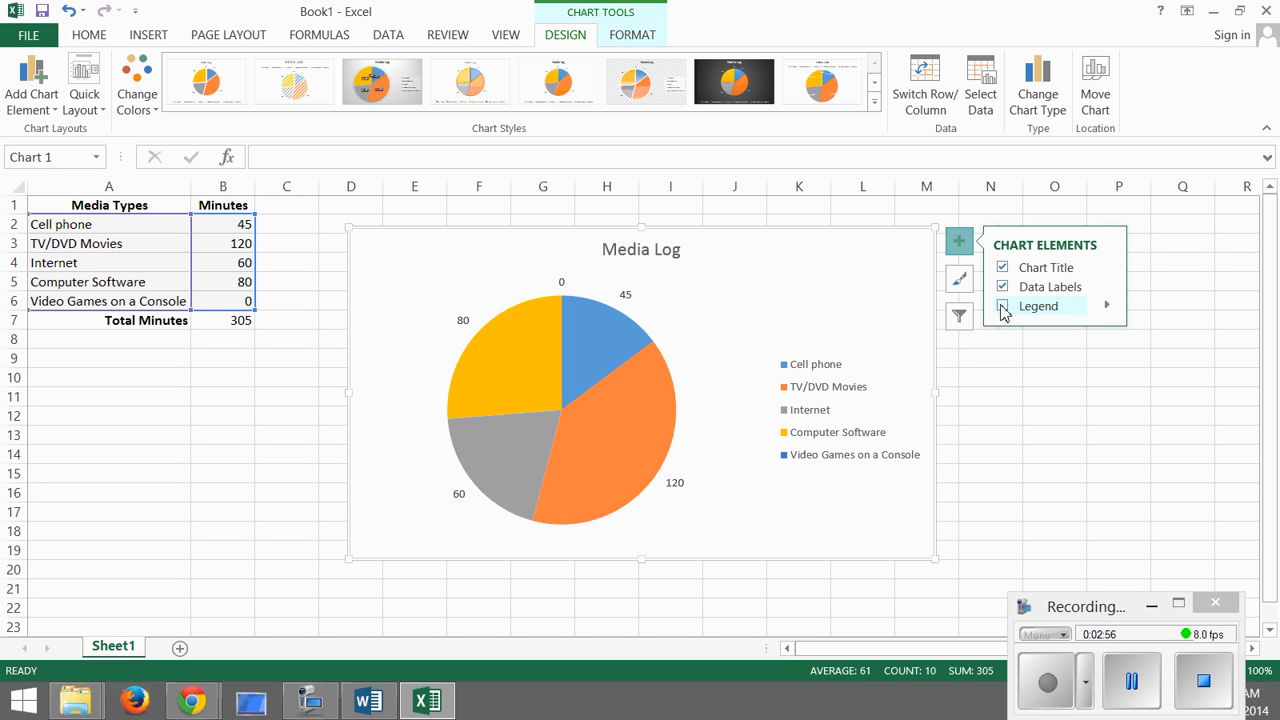
click(1002, 307)
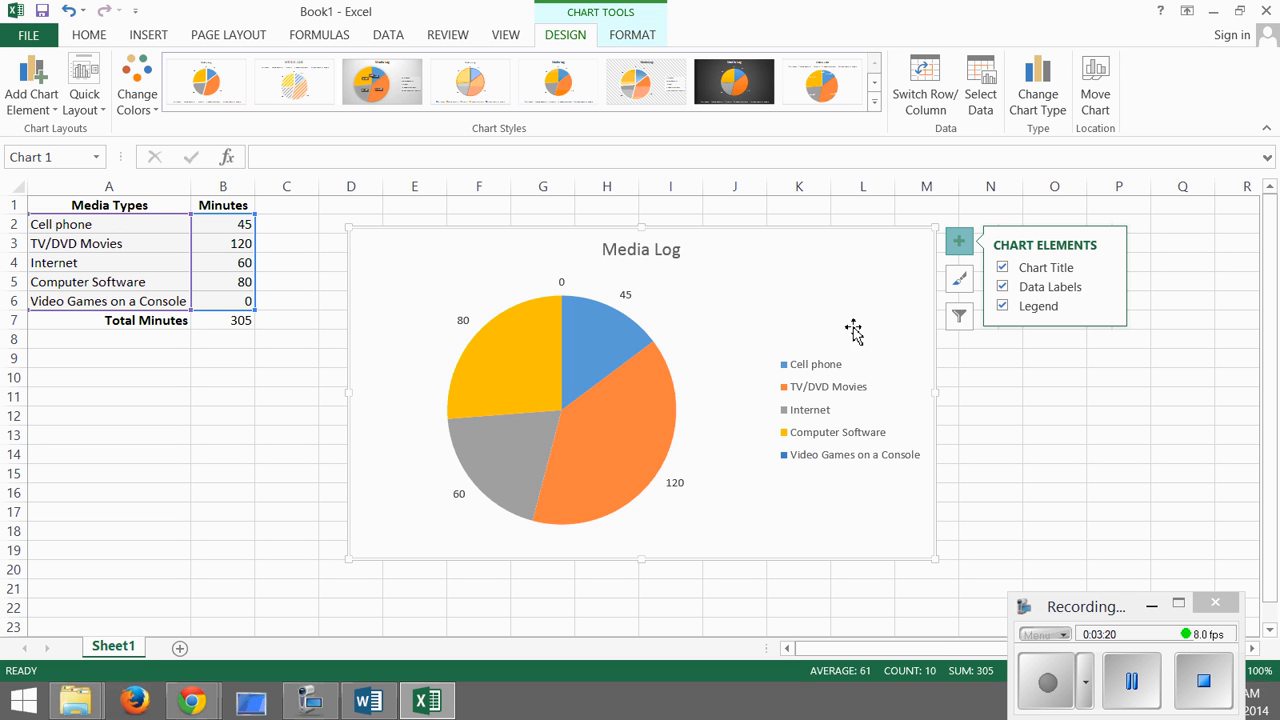
- Display the pie chart's data labels as data callouts
click(1109, 290)
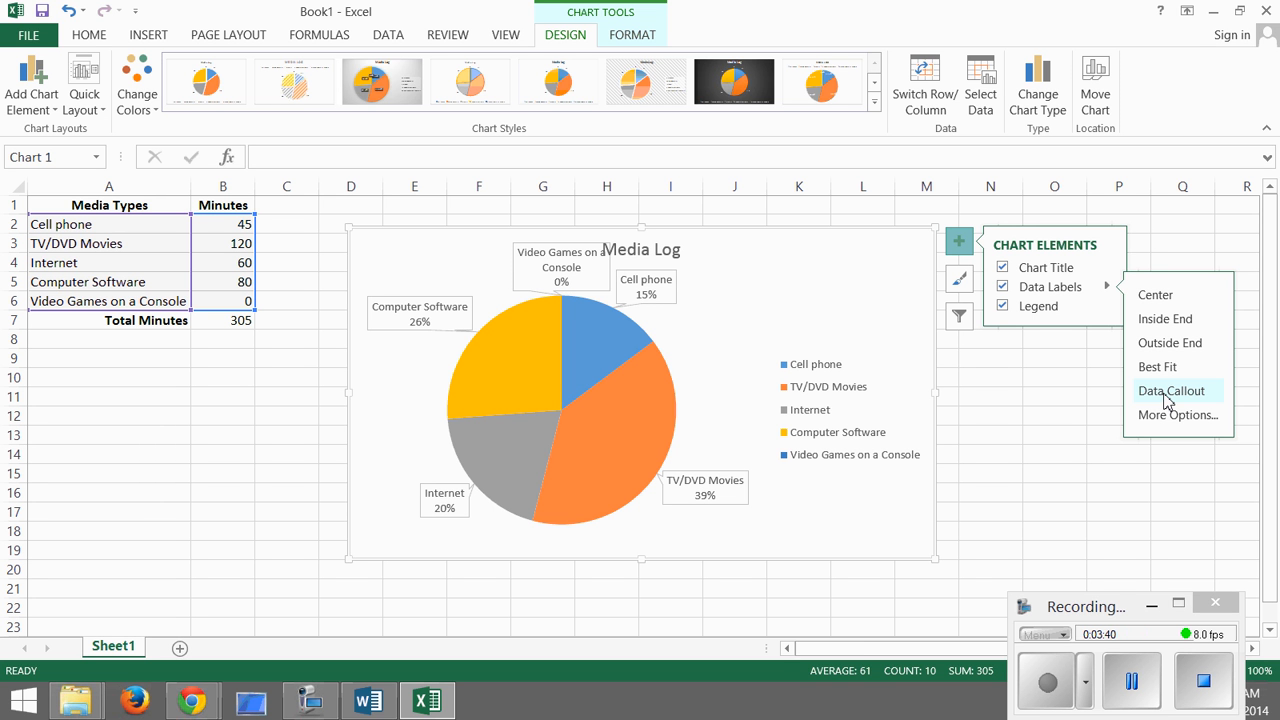
click(1166, 400)
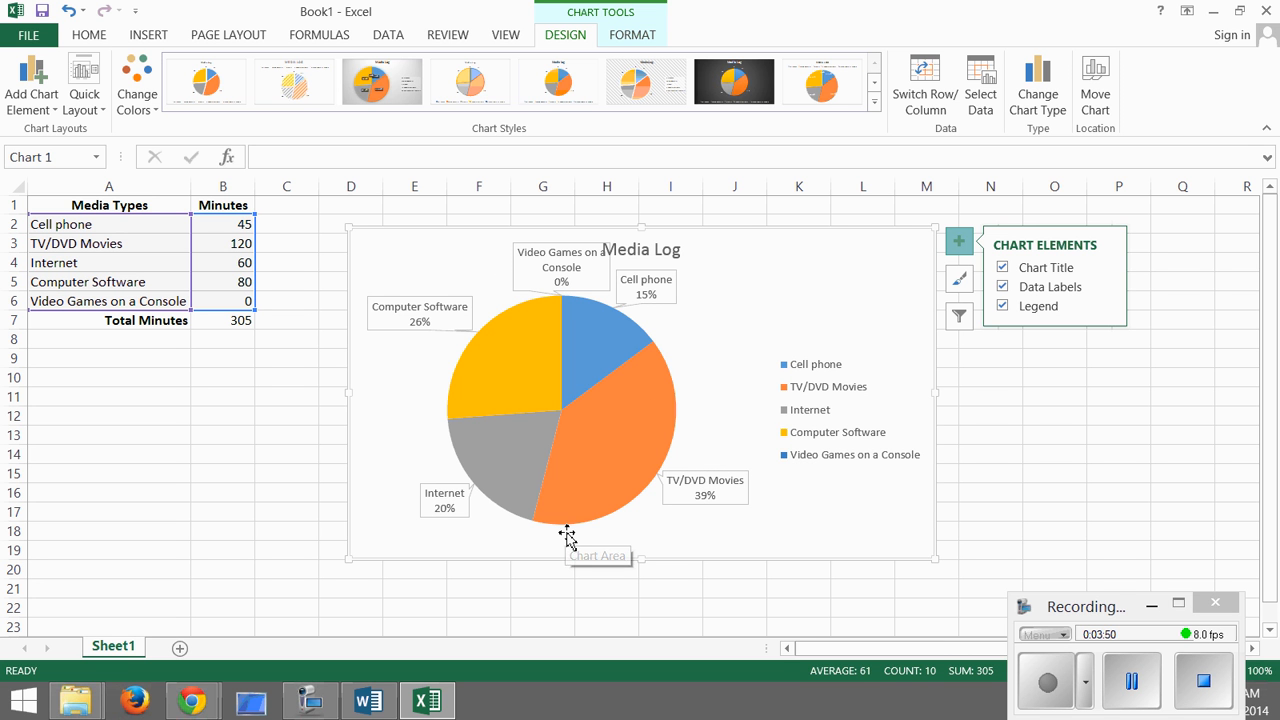
- Open the detailed data label options and include the category name in the pie chart's callouts
click(1107, 287)
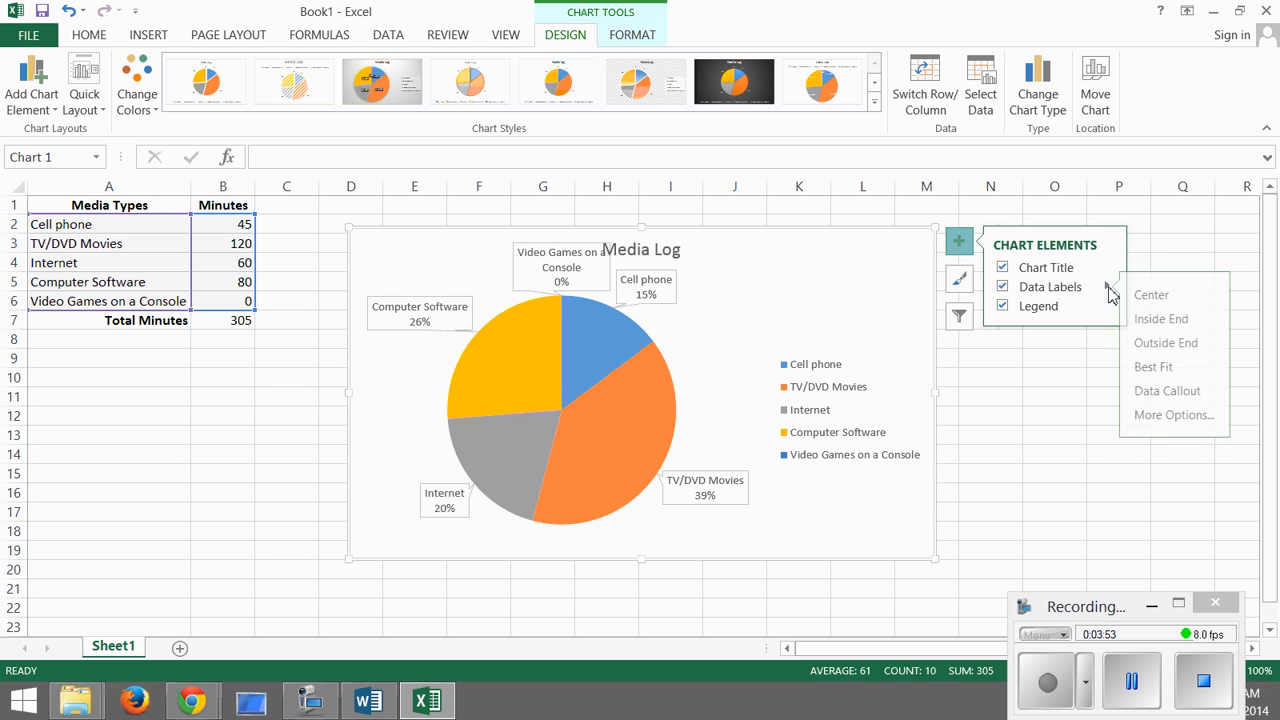
click(1175, 416)
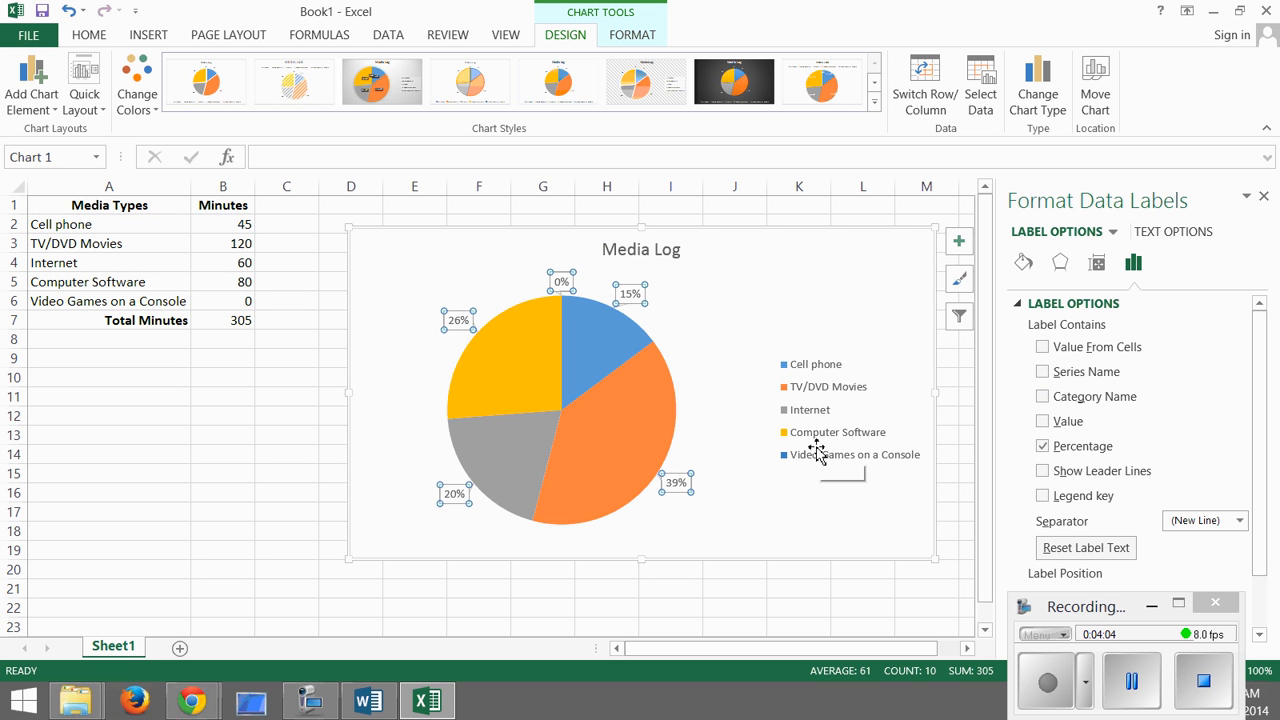
click(1043, 399)
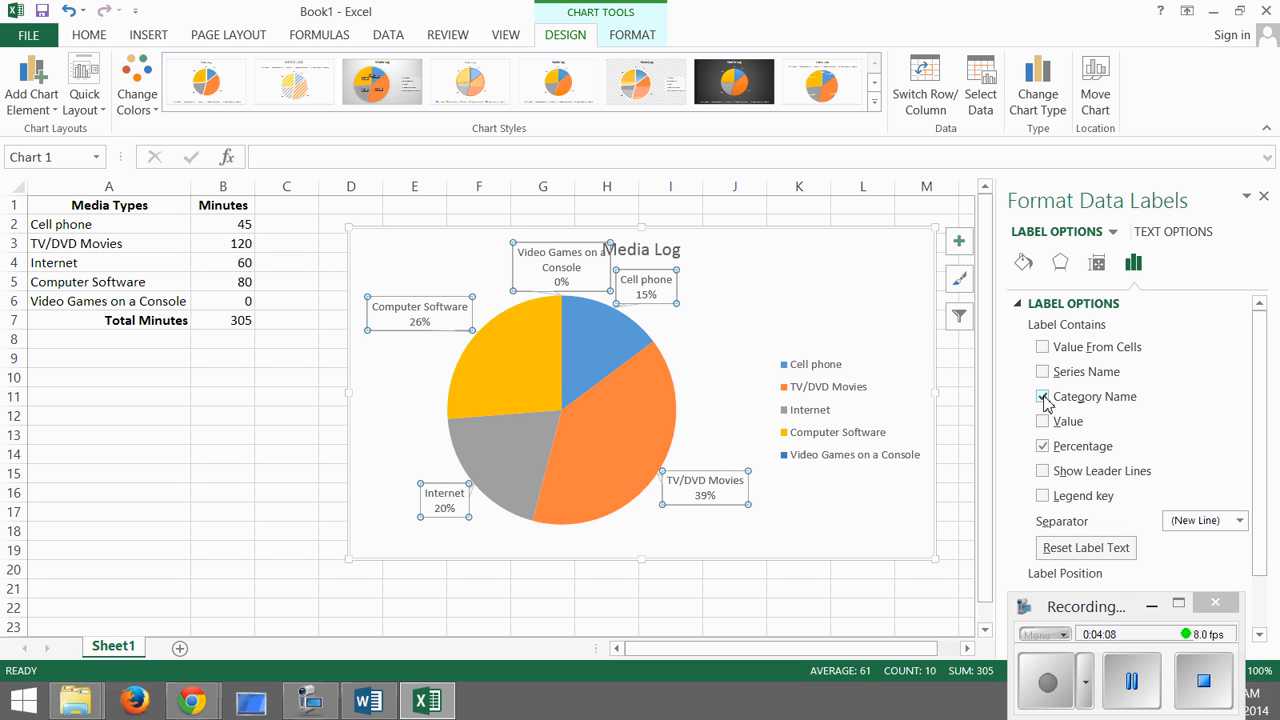